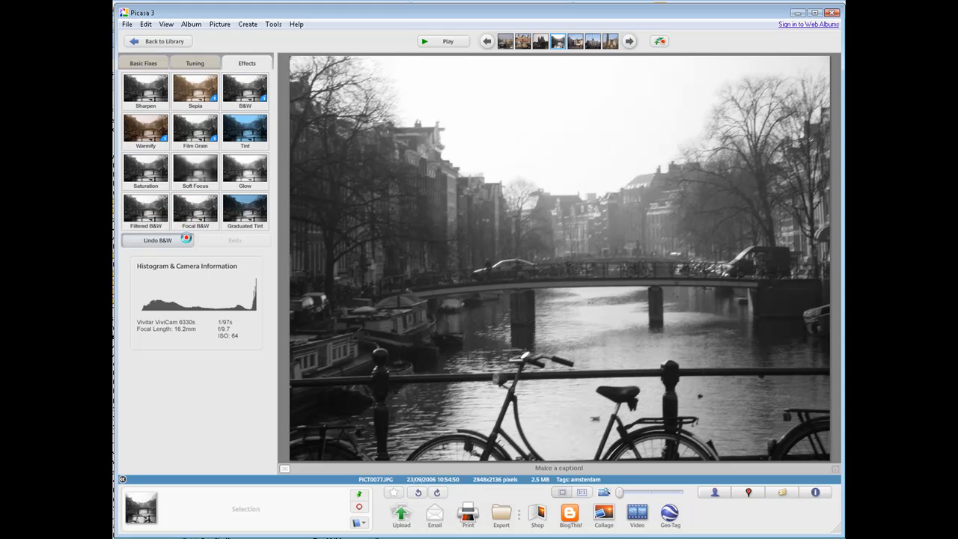
Undo the B&W effect on the canal photo, try the Warmify effect in its place, and undo Warmify
click(187, 242)
click(153, 134)
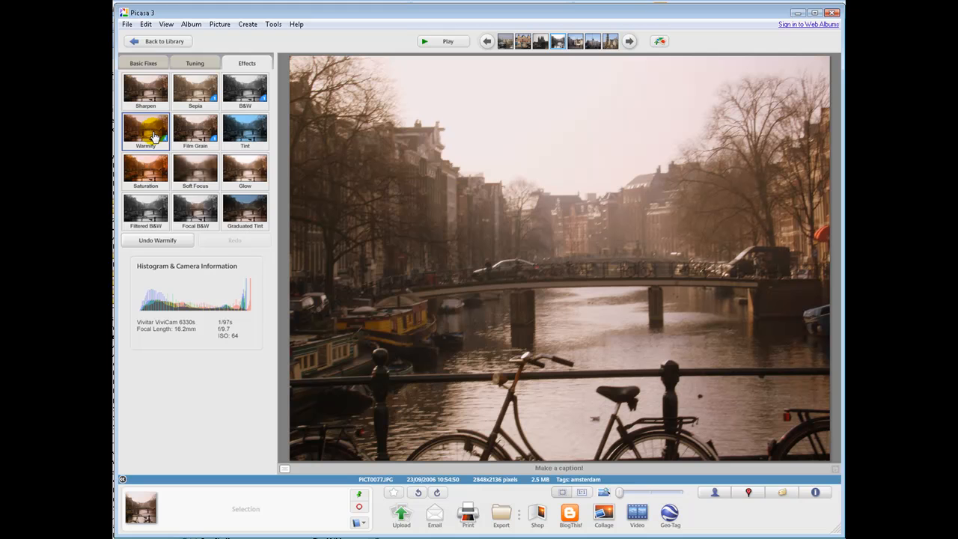
click(160, 242)
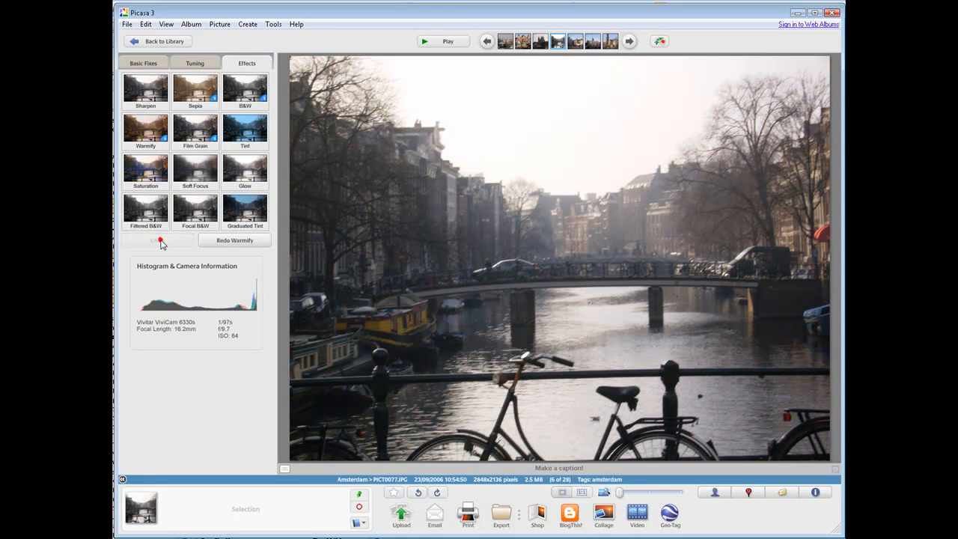
Try the Film Grain effect on the canal photo and undo it
click(193, 139)
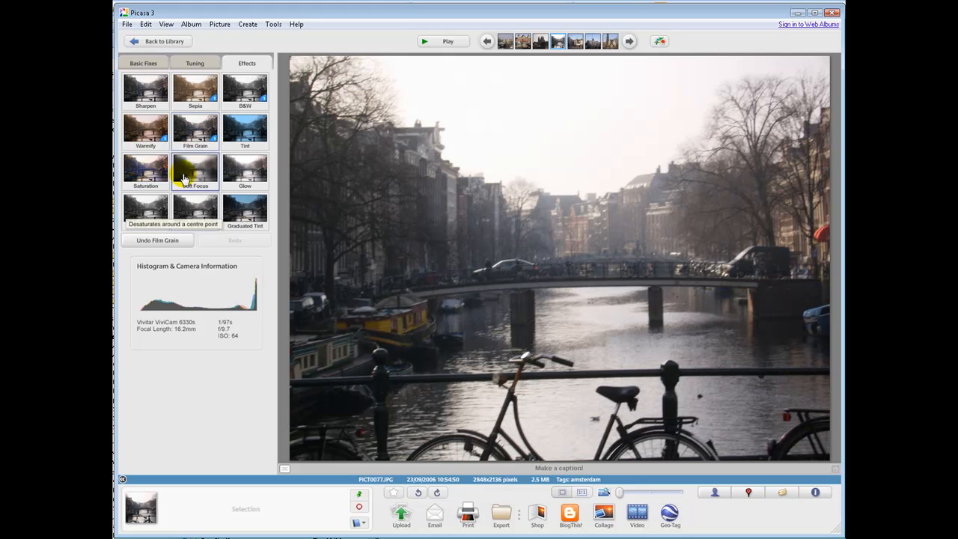
click(169, 242)
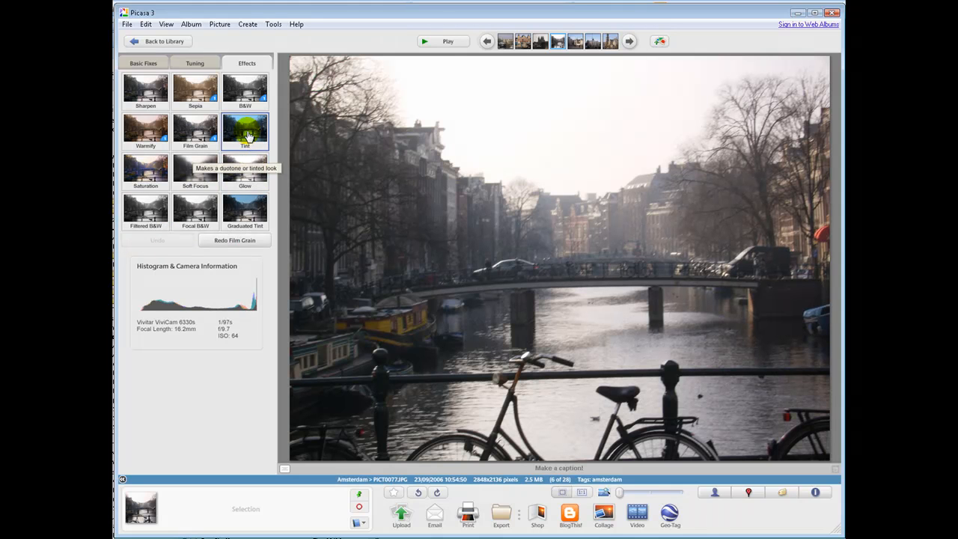
Try the Tint effect on the photo, preview a green tint colour, and cancel the effect
click(248, 135)
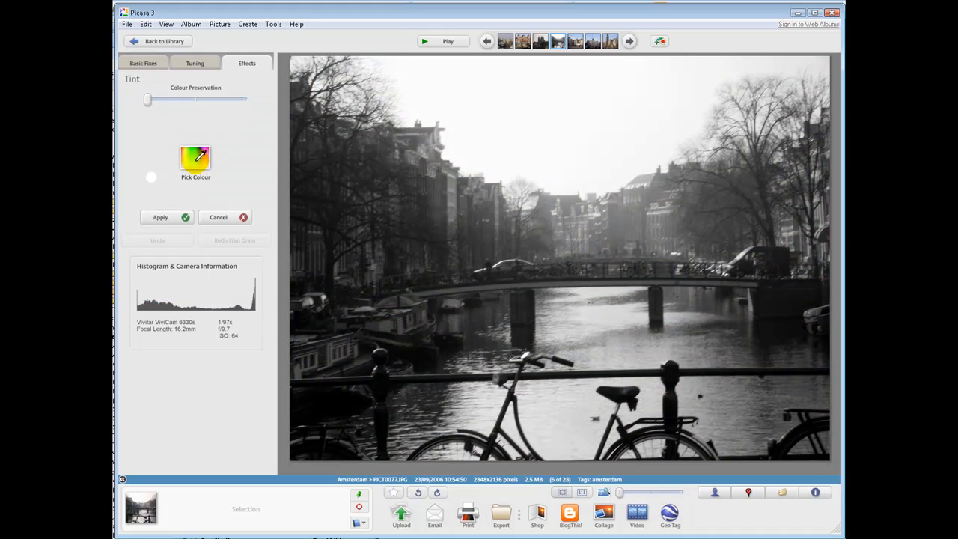
click(195, 147)
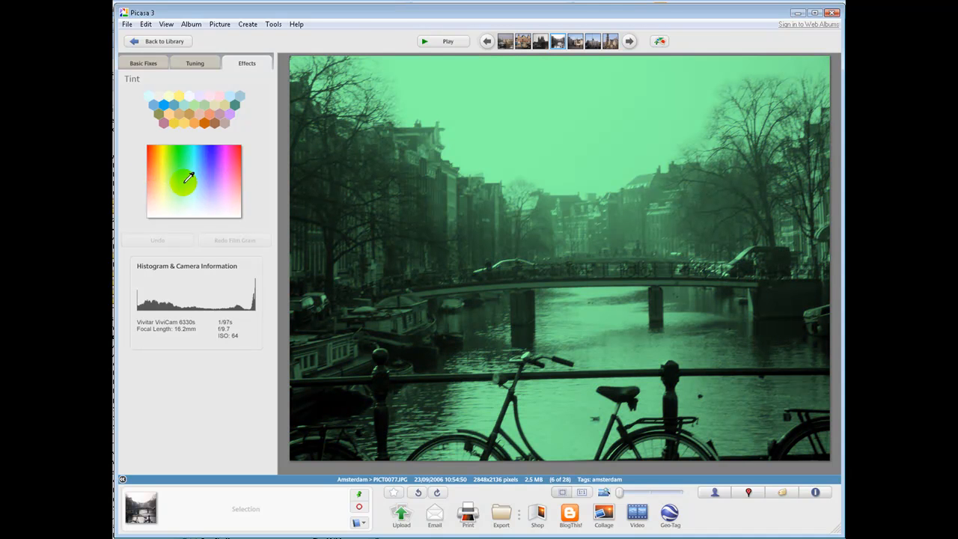
click(170, 237)
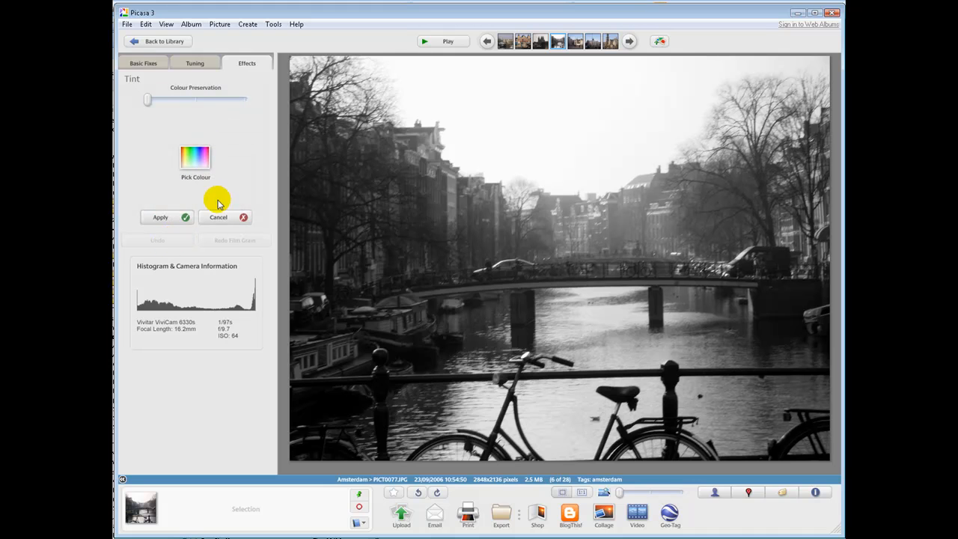
click(230, 218)
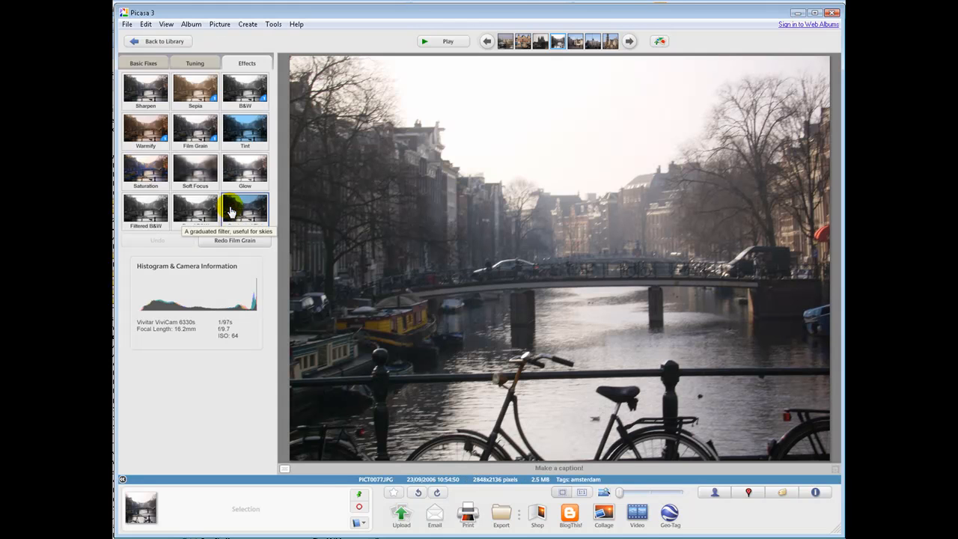
Try the Saturation effect, raising the amount to near maximum and reducing it to a moderate level, and cancel it
click(157, 172)
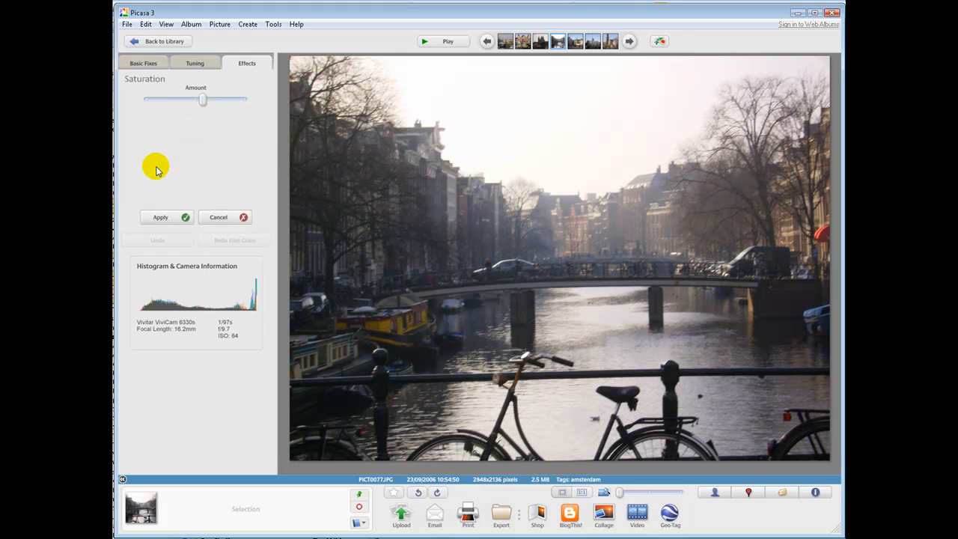
drag(202, 104, 241, 97)
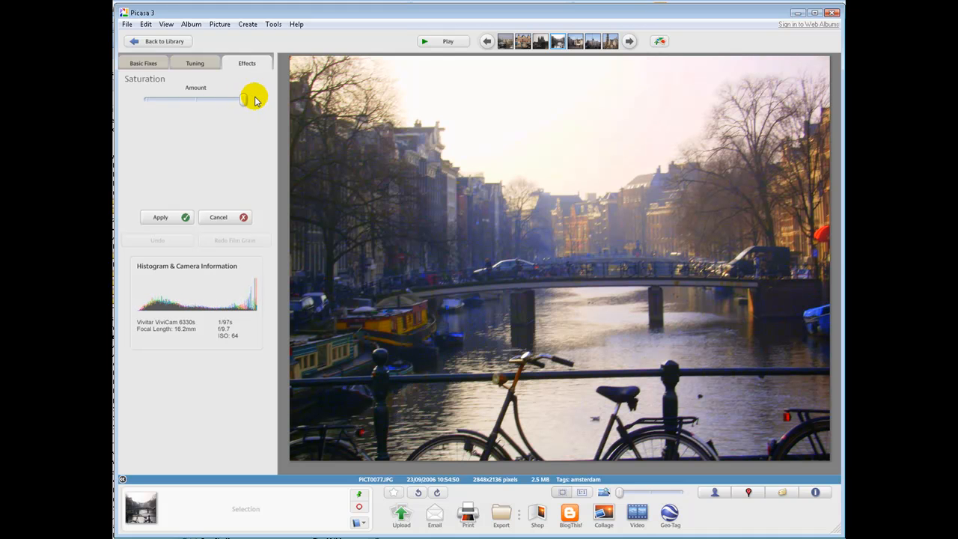
drag(244, 100, 219, 102)
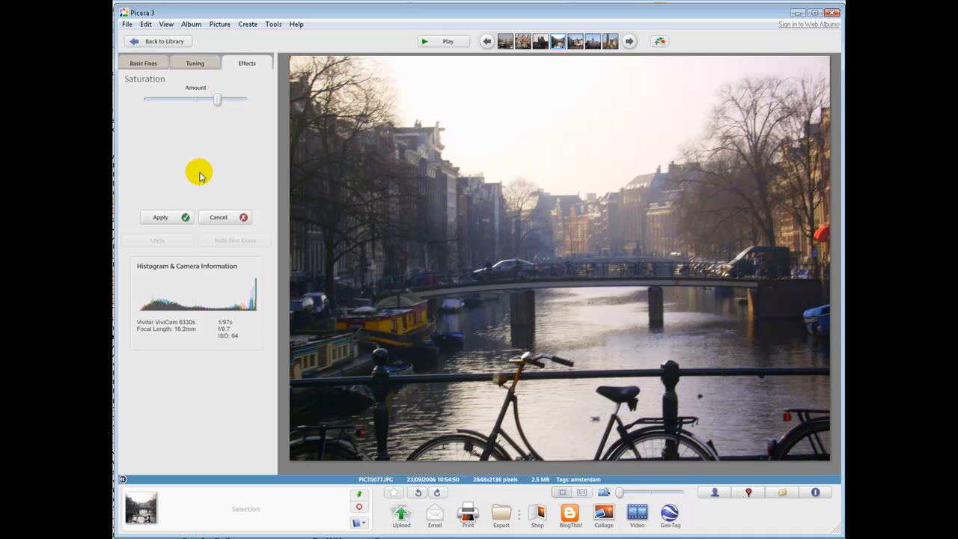
click(215, 219)
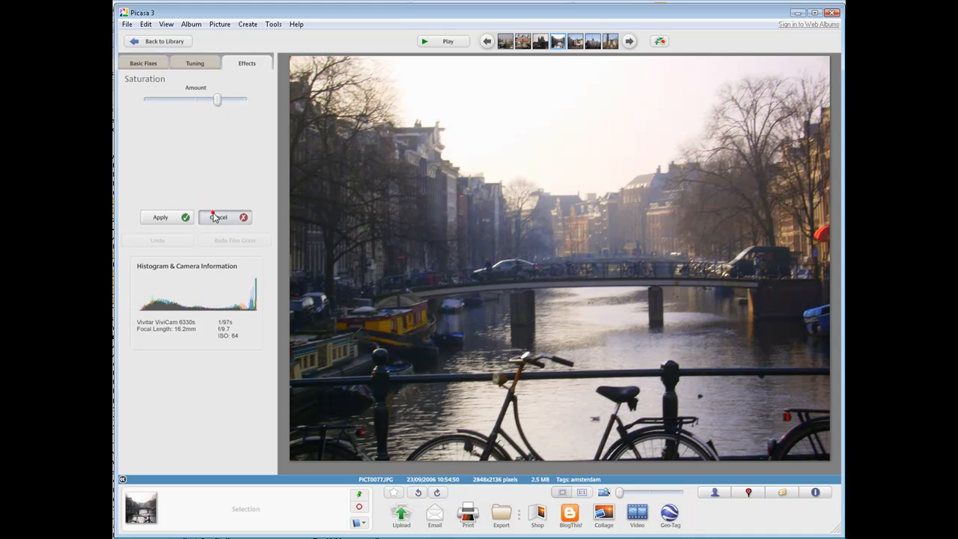
Try the Soft Focus effect, shrinking and re-enlarging the sharp area's size and lowering the blur amount
click(202, 188)
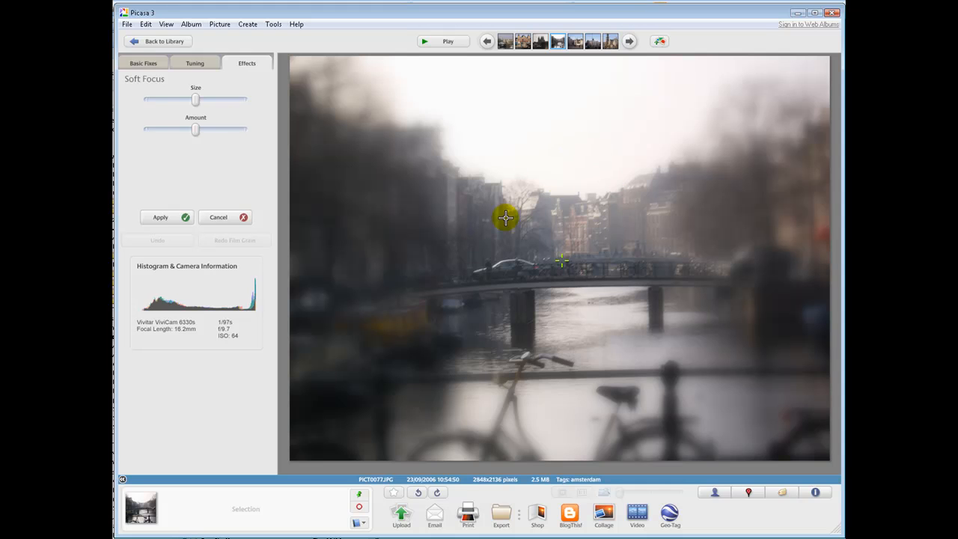
drag(195, 99, 164, 103)
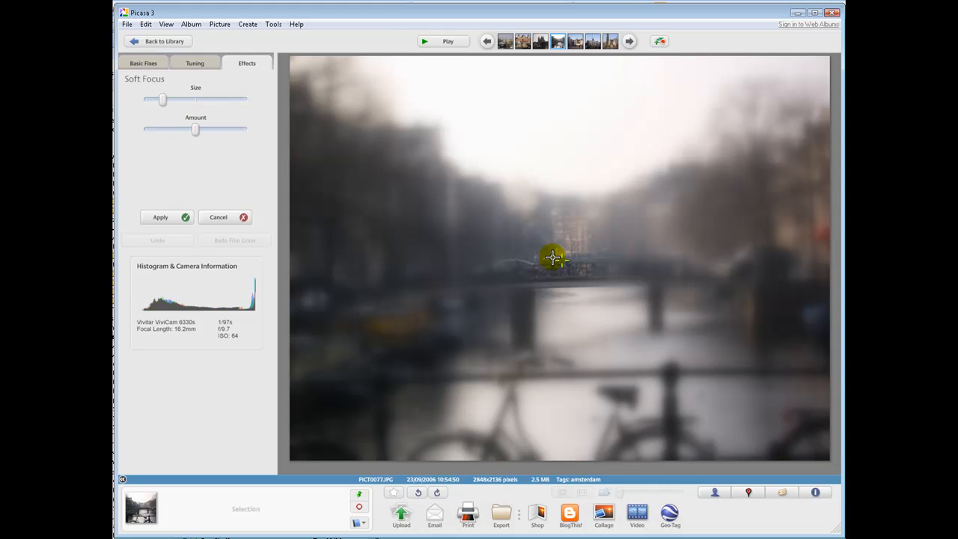
drag(165, 98, 200, 102)
click(198, 133)
drag(196, 134, 161, 131)
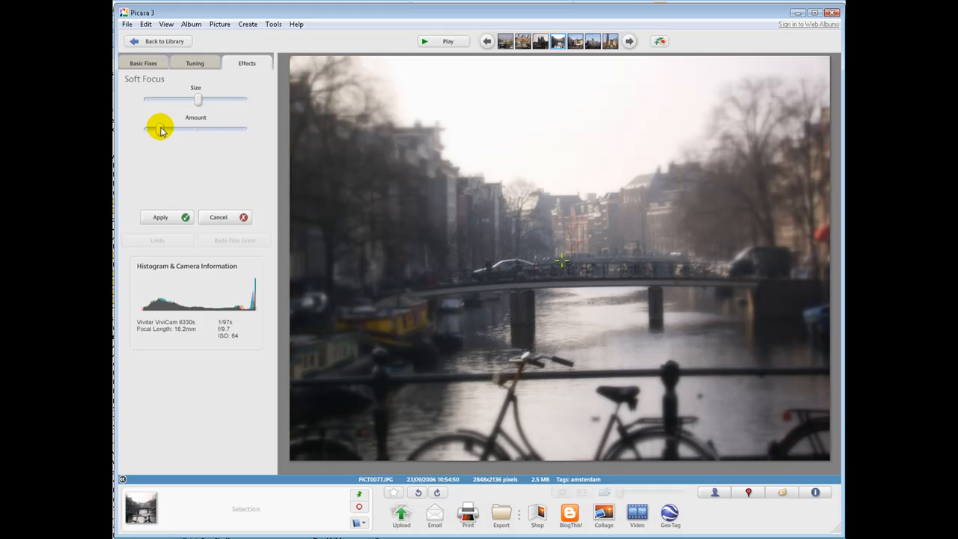
Move the Soft Focus centre to the trees and back to the bridge, raise the amount to about midway, and cancel the effect
click(336, 181)
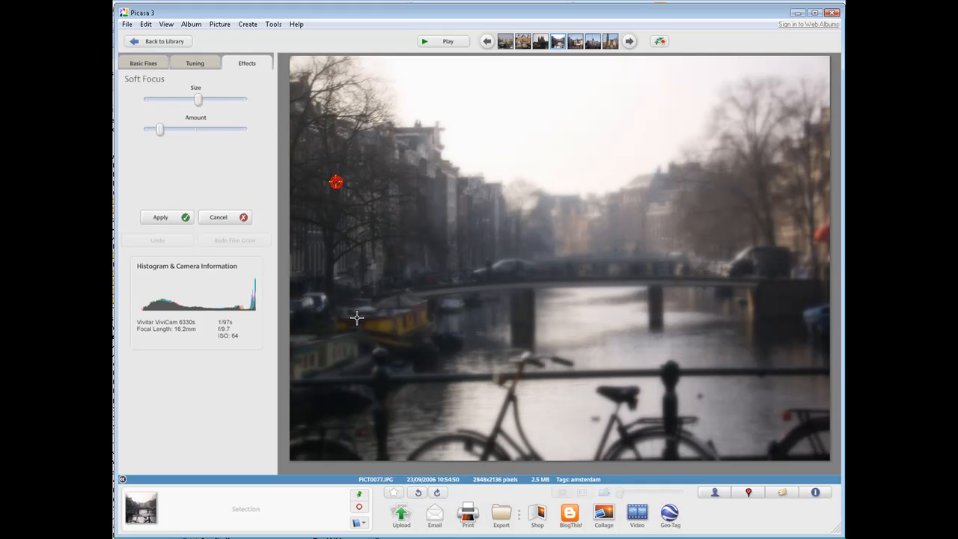
mouse_move(383, 193)
mouse_down()
mouse_move(524, 259)
mouse_move(573, 263)
mouse_up()
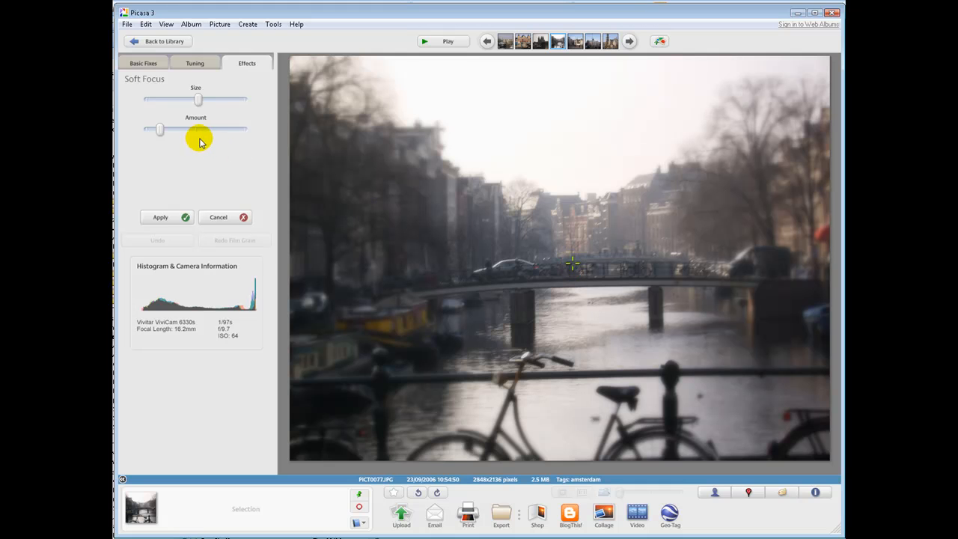
drag(160, 132, 193, 133)
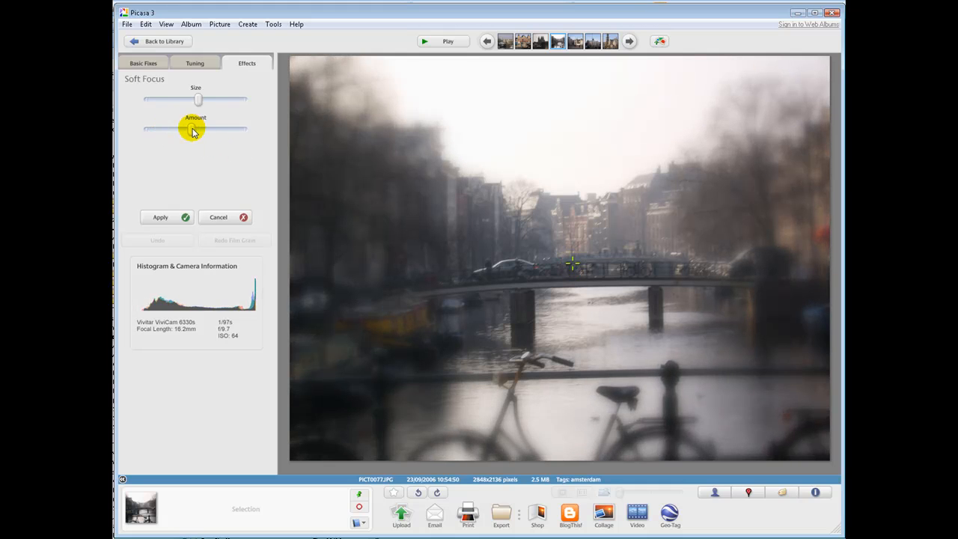
click(222, 219)
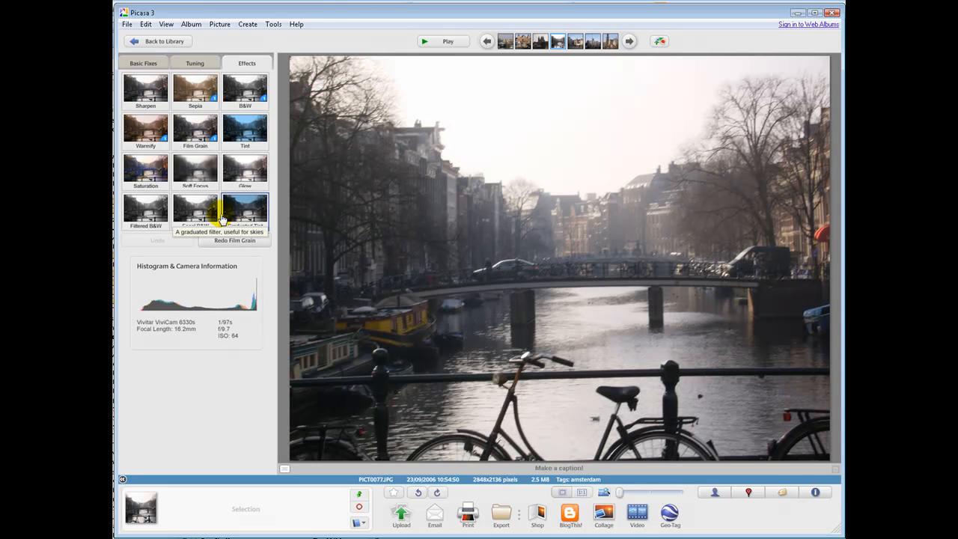
Try the Glow effect with varied settings, ending with higher intensity and a larger radius, and cancel it
click(241, 174)
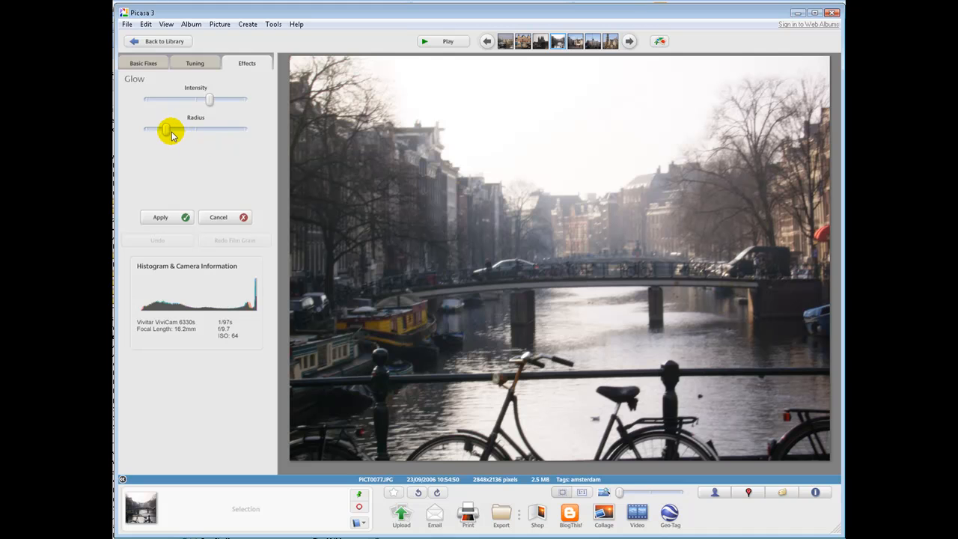
drag(169, 131, 157, 99)
drag(195, 128, 225, 99)
drag(168, 129, 207, 130)
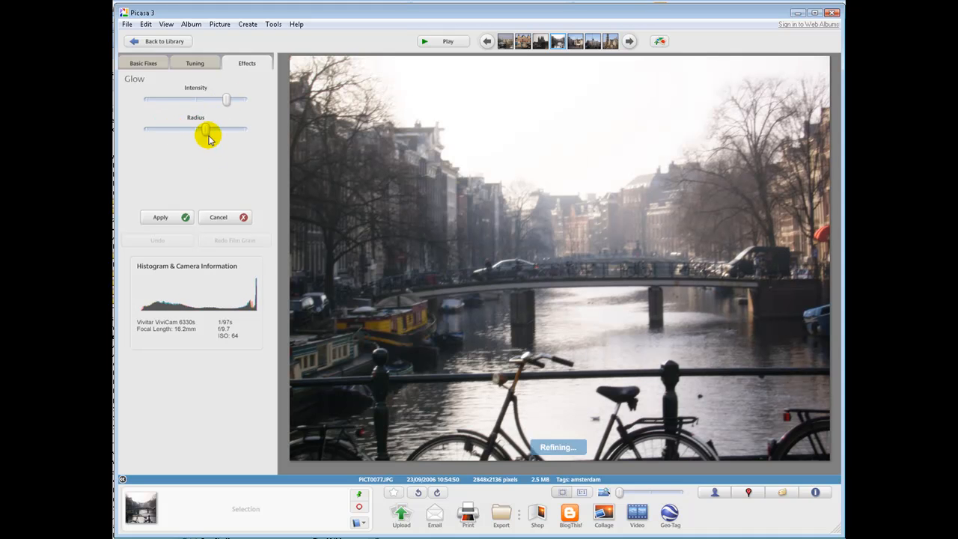
click(221, 218)
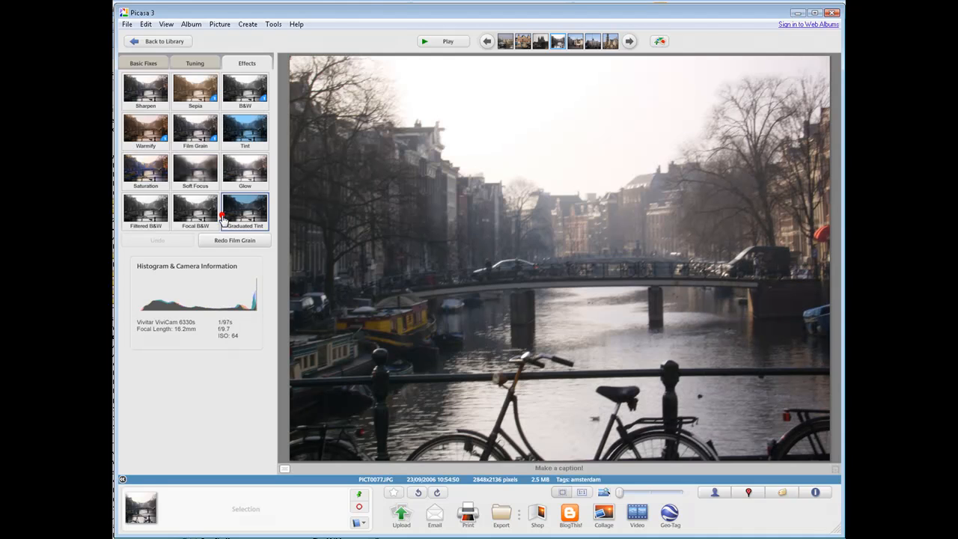
Apply the Filtered B&W effect to the photo, try a red filter colour in a second pass, and cancel that pass
click(157, 210)
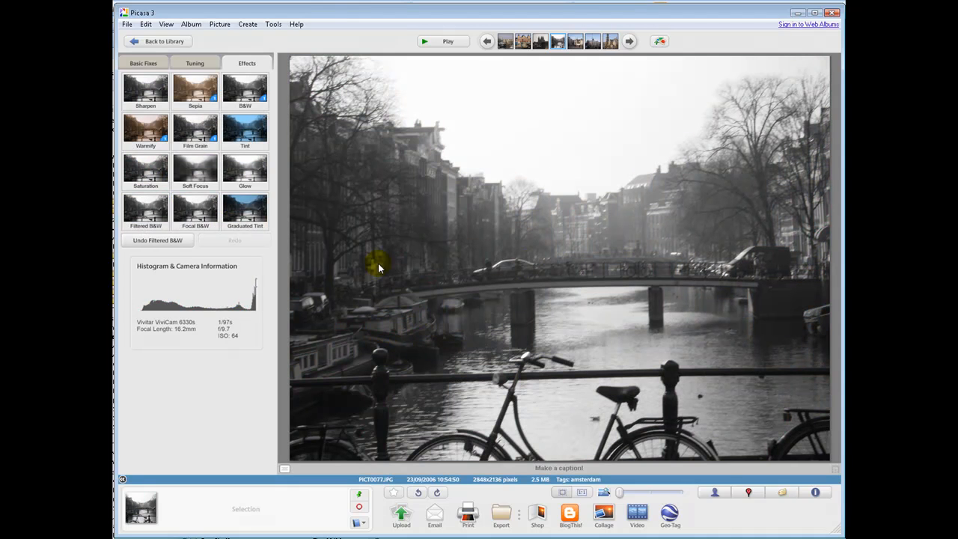
click(147, 214)
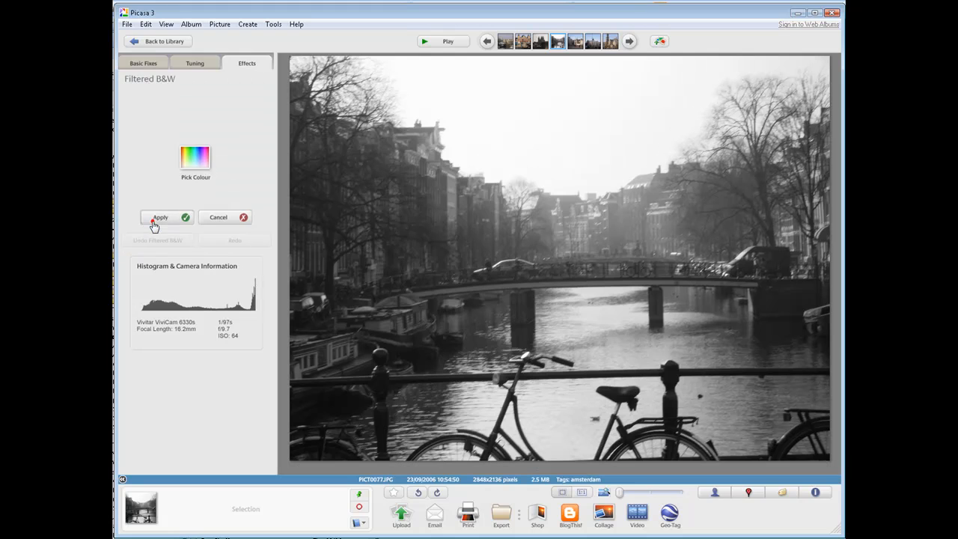
click(207, 152)
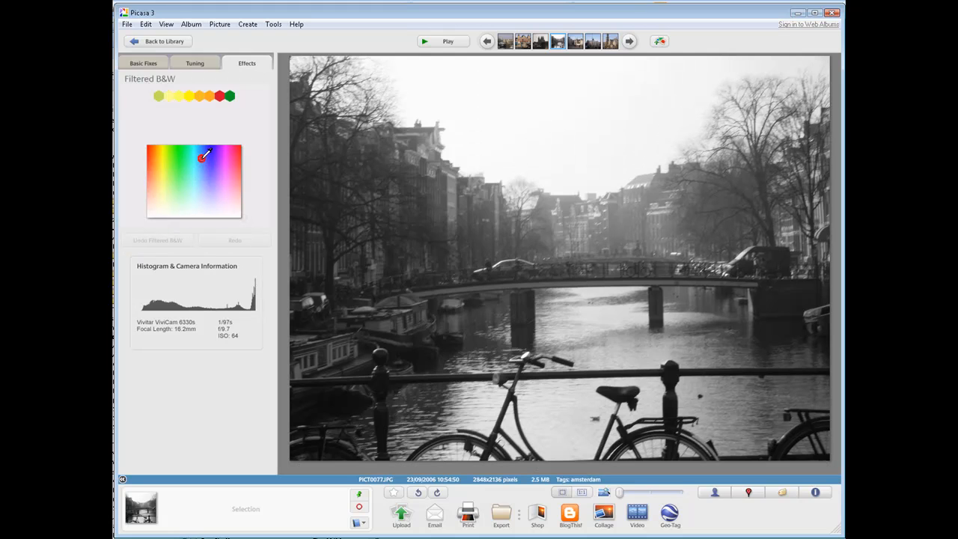
click(219, 93)
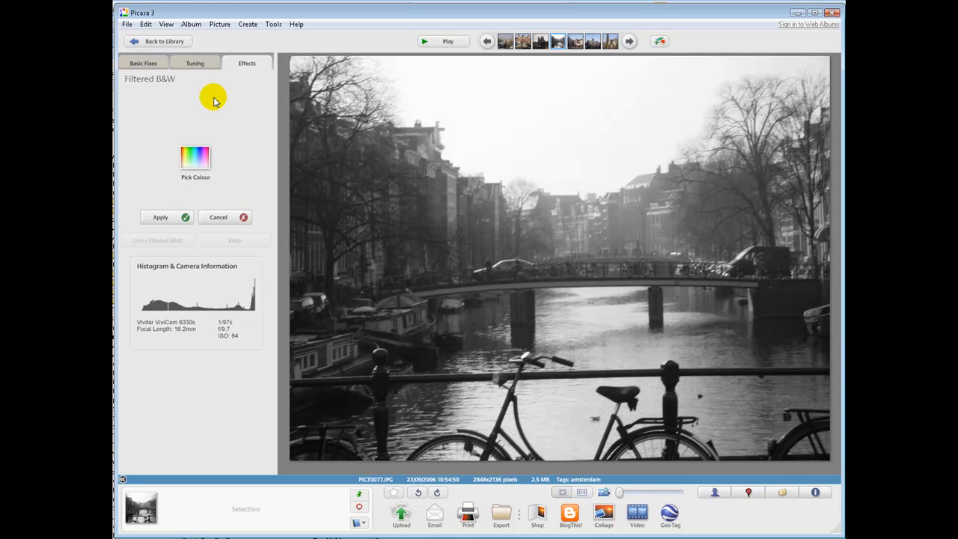
click(223, 219)
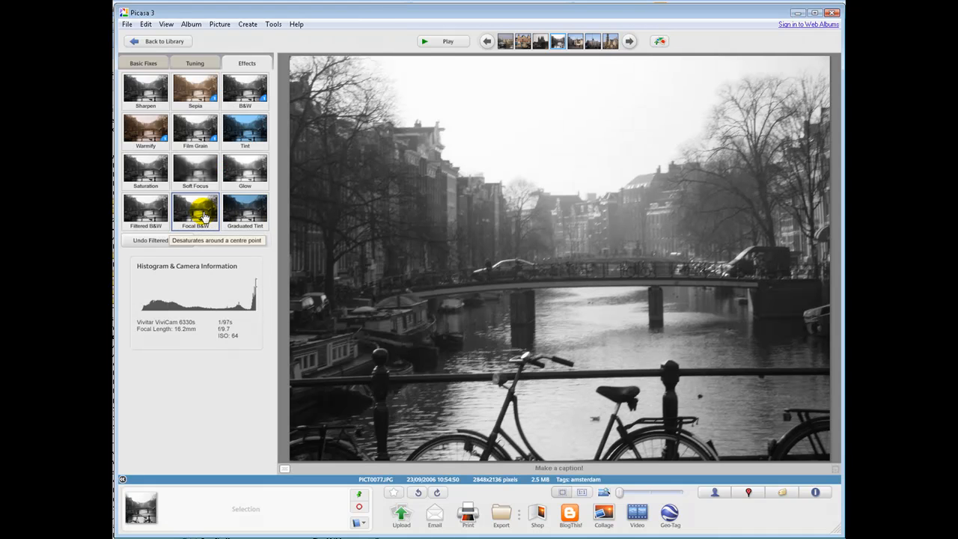
Try the Focal B&W effect on the photo, increasing its sharpness and size, and cancel it
click(205, 216)
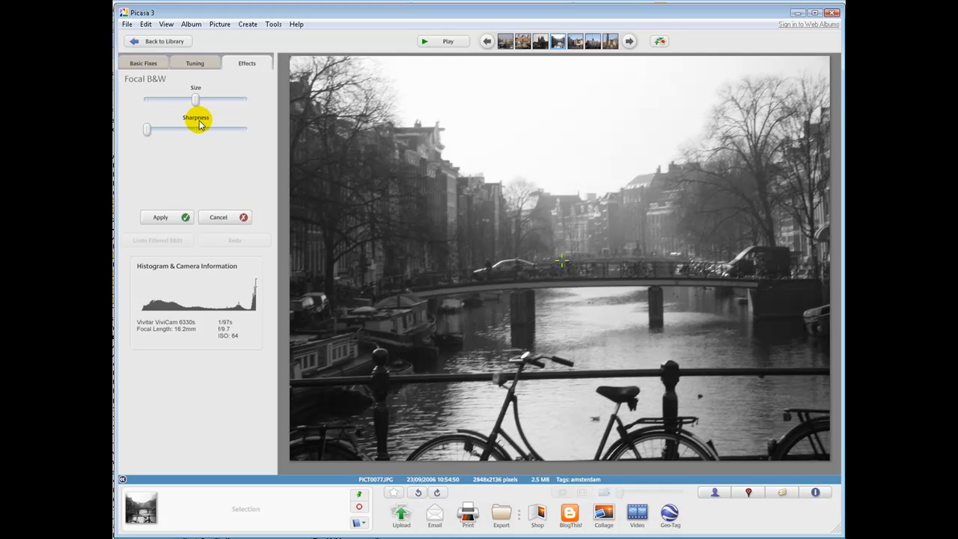
click(222, 218)
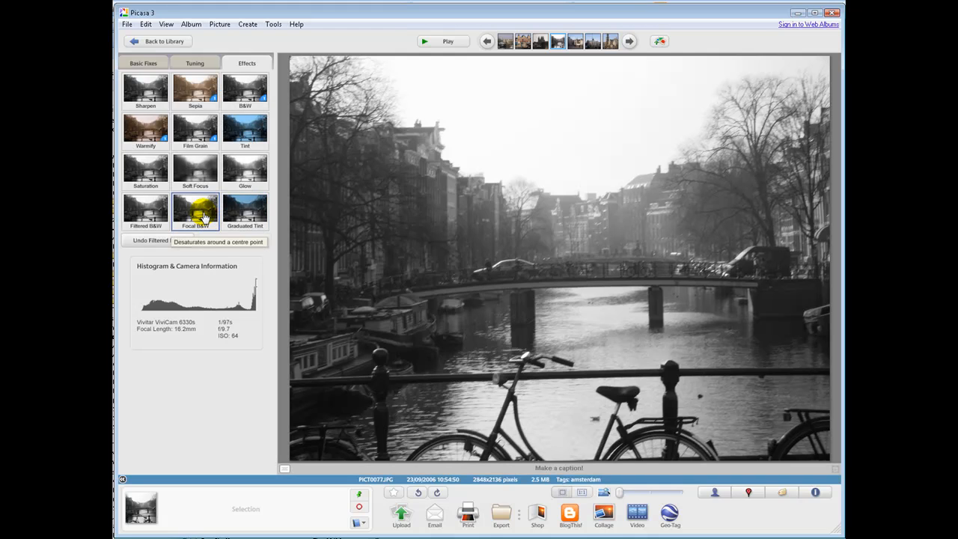
click(204, 217)
click(228, 218)
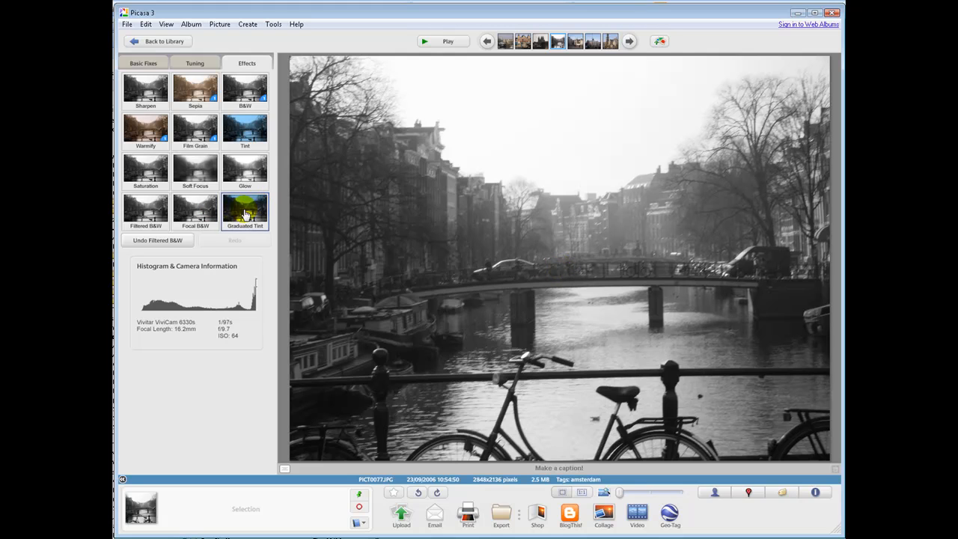
click(200, 215)
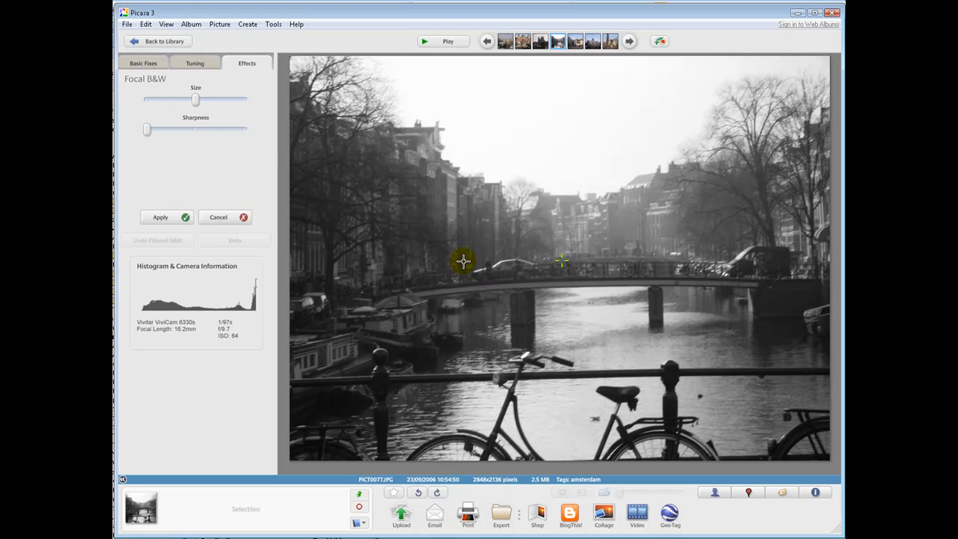
drag(146, 129, 220, 98)
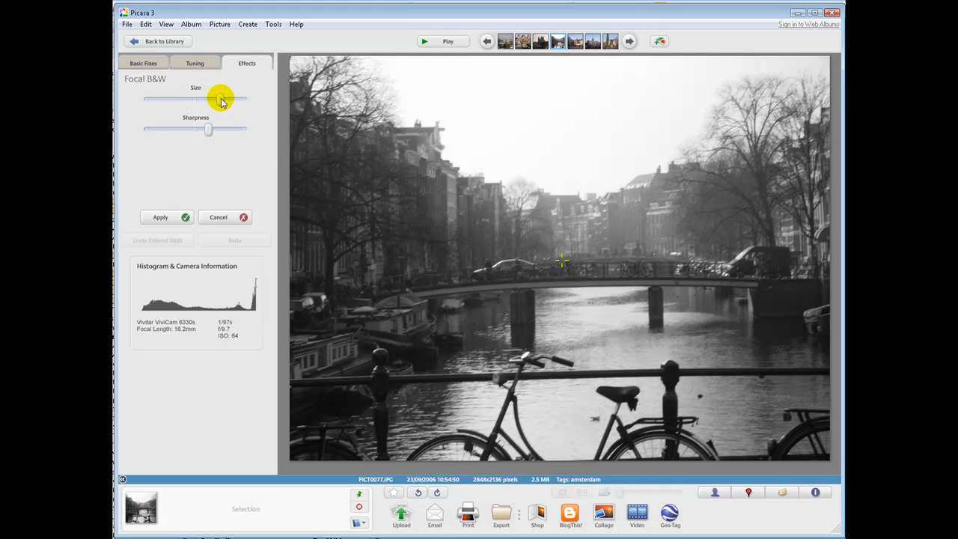
click(219, 217)
Try the Graduated Tint effect on the sky, preview a yellow tint colour, and cancel the effect
click(245, 218)
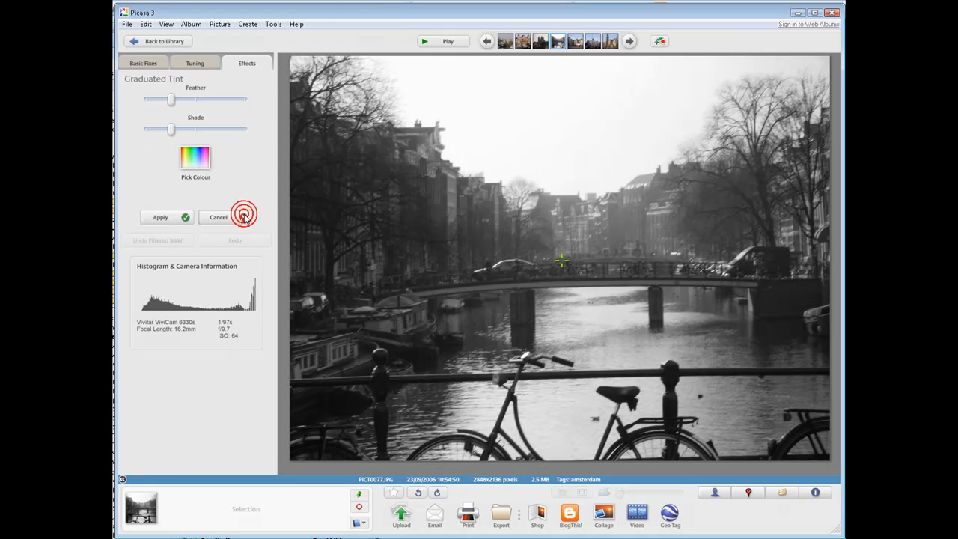
click(202, 168)
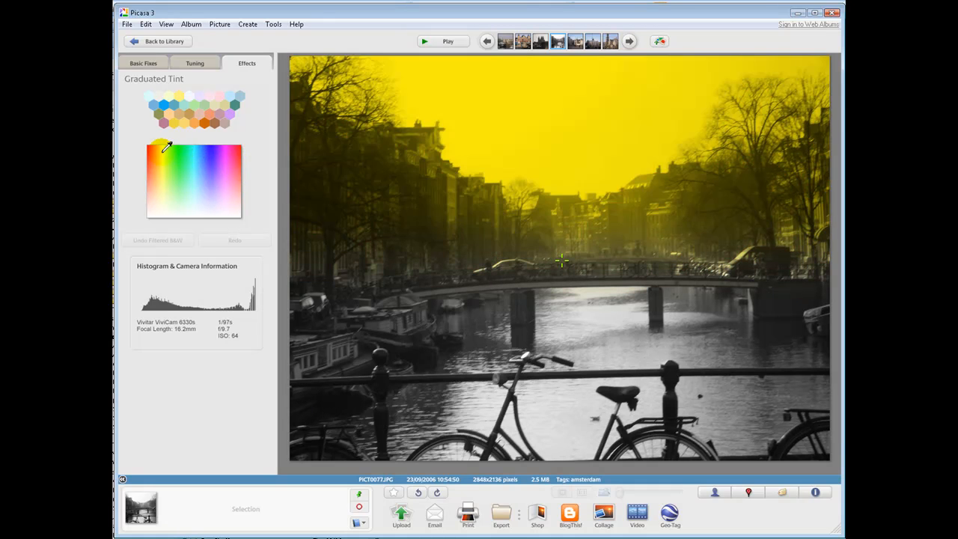
click(268, 212)
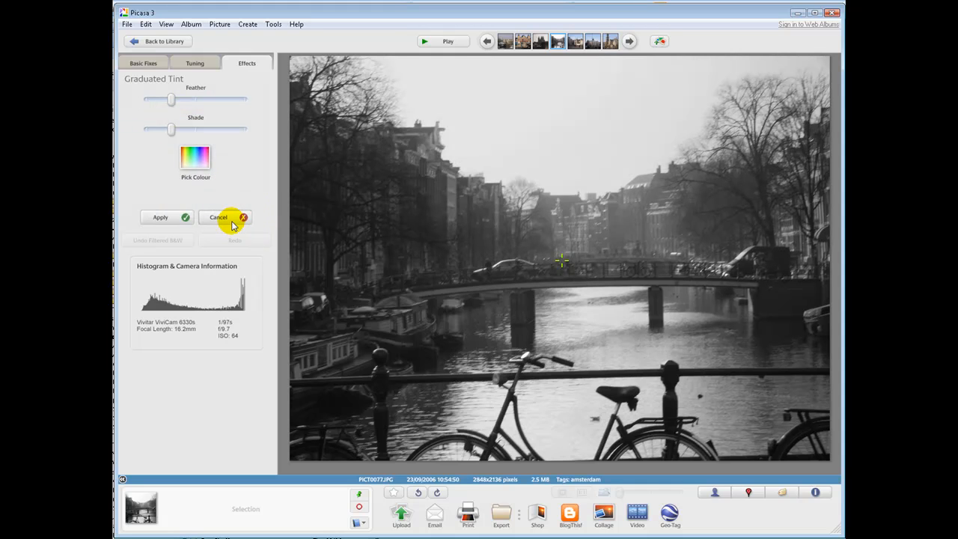
click(232, 222)
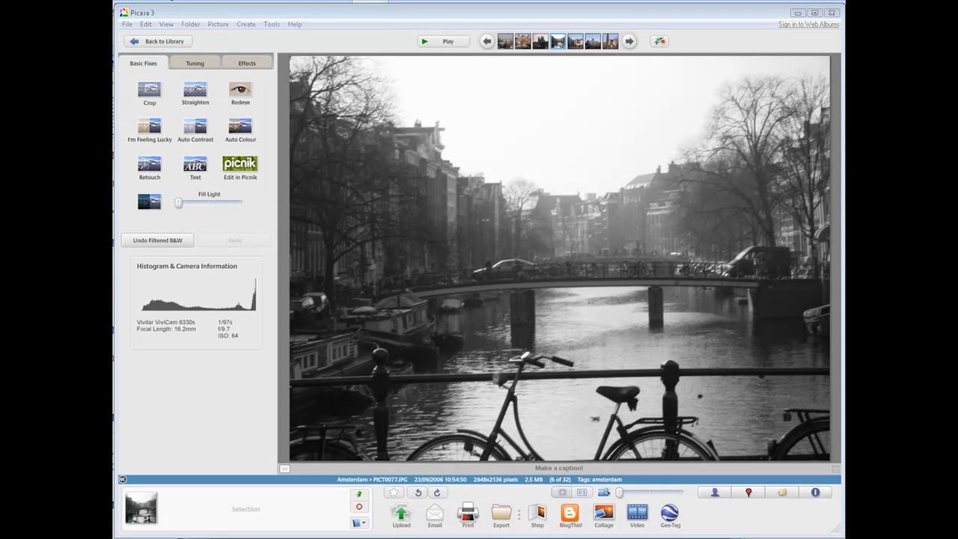